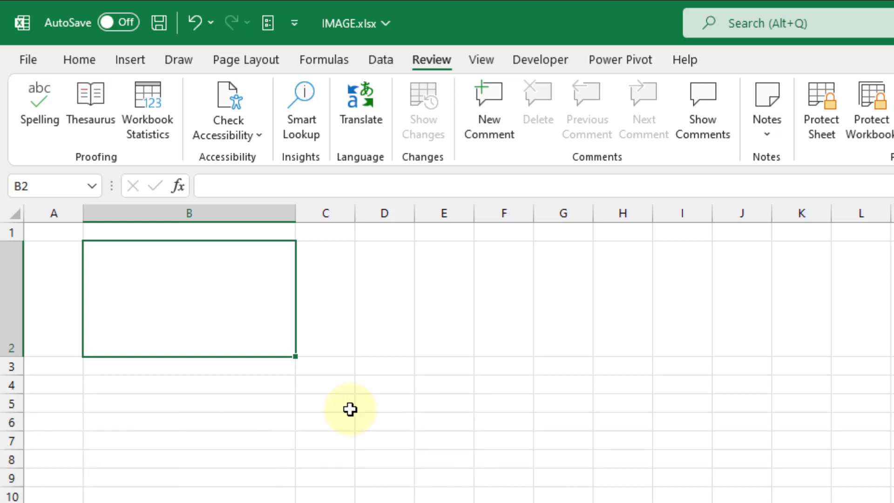
key("F2")
type("=ima")
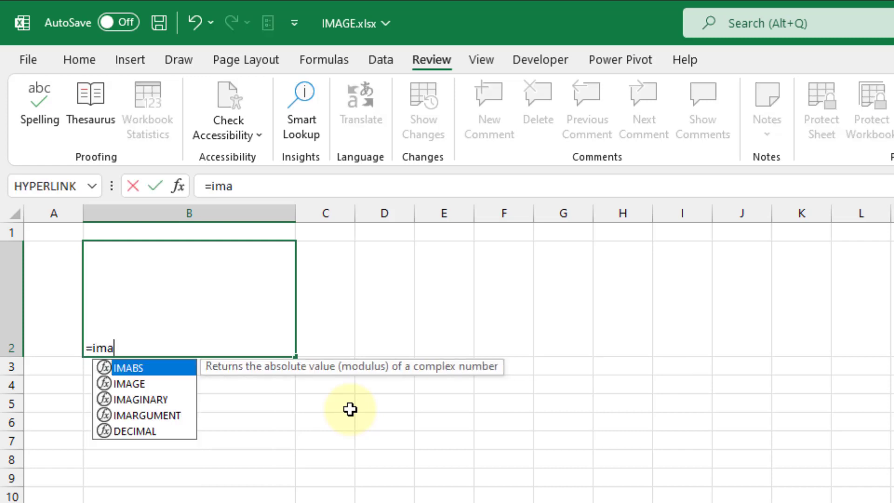
key("Down")
key("Tab")
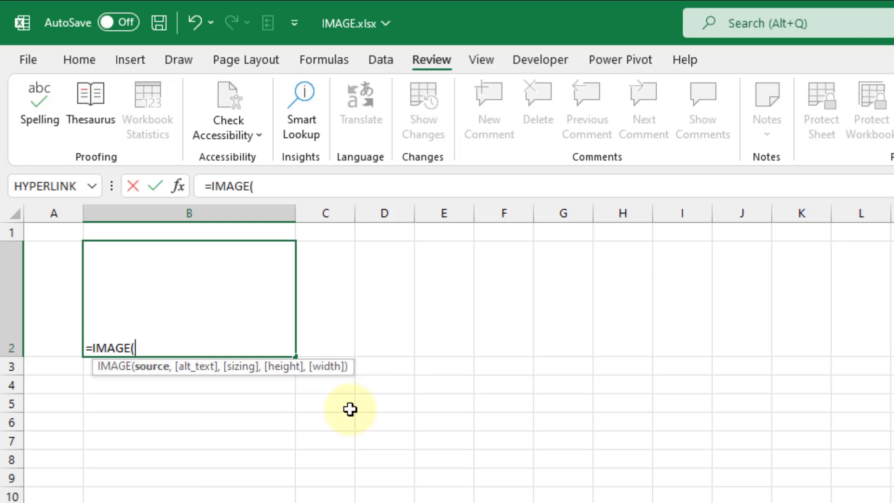
type("\"")
type("https://www.howtoexcel.org/wp-content/uploads/2019/02/cropped-Lightbulb-Spreadsheet-Logo-Icon-Filled-192x192.png")
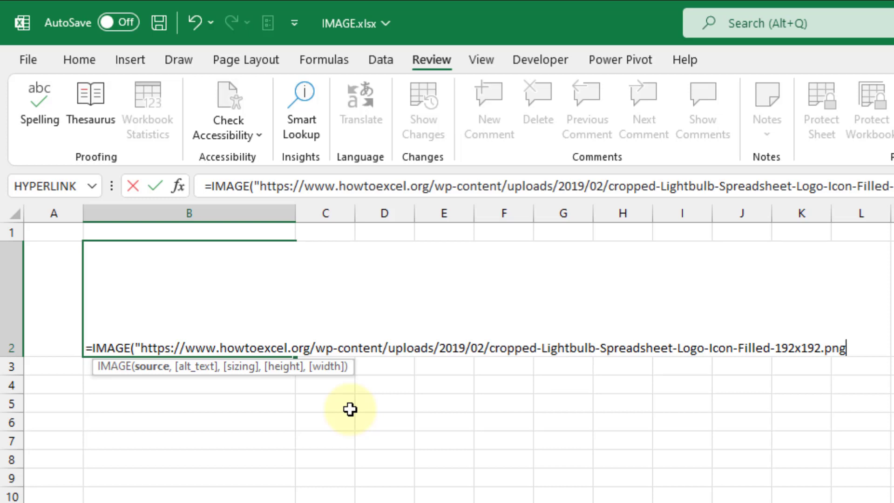
type("\")")
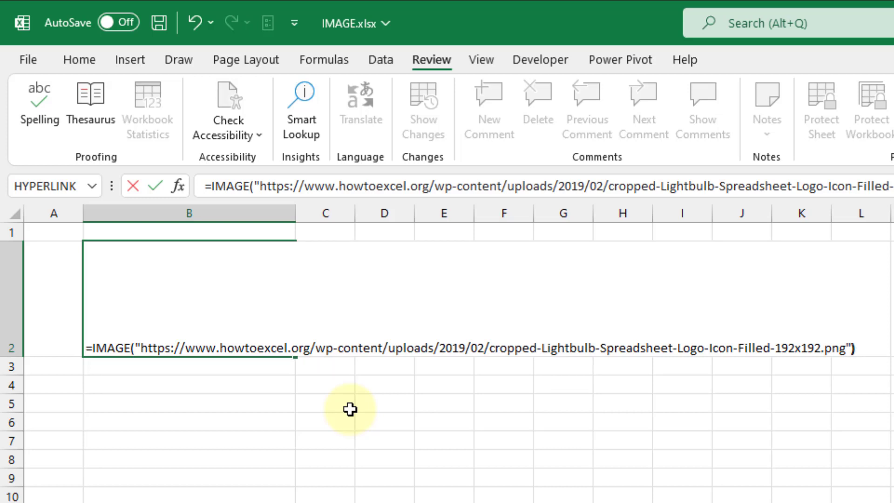
key("Return")
key("Up")
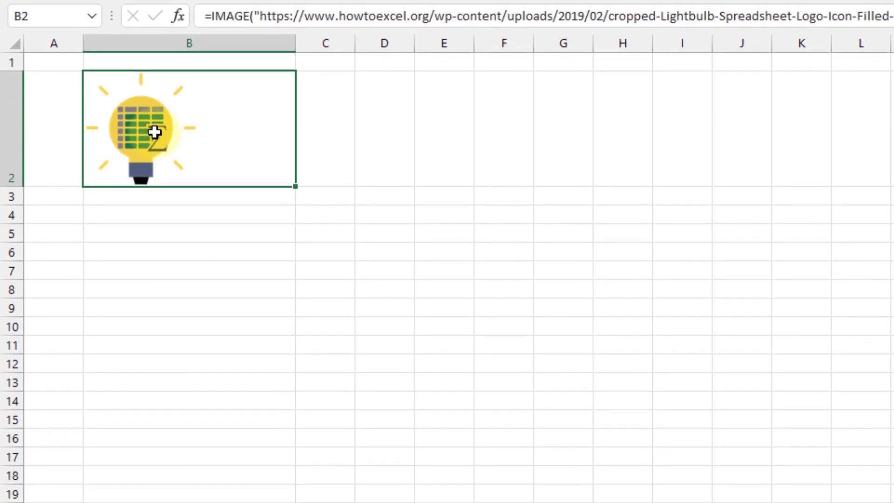
View the image in B2 in its preview card, enlarge the card and dismiss it
mouse_move(159, 309)
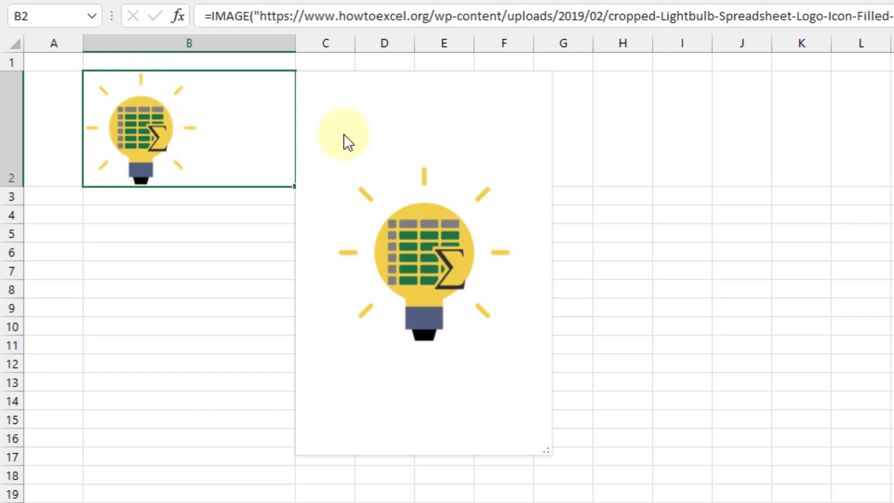
left_click_drag(545, 453, 793, 502)
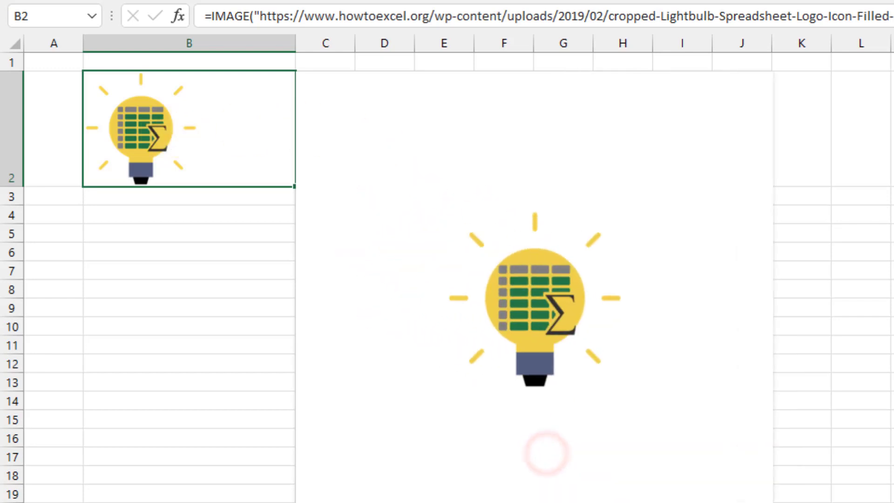
left_click(190, 252)
mouse_move(145, 135)
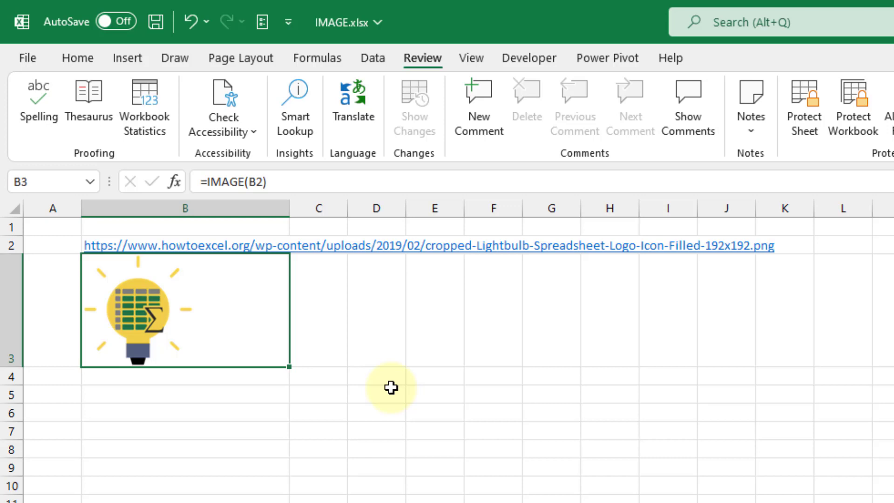
Add the alt text "how to excel logo" to the IMAGE formula in B3, after the B2 source
key("F2")
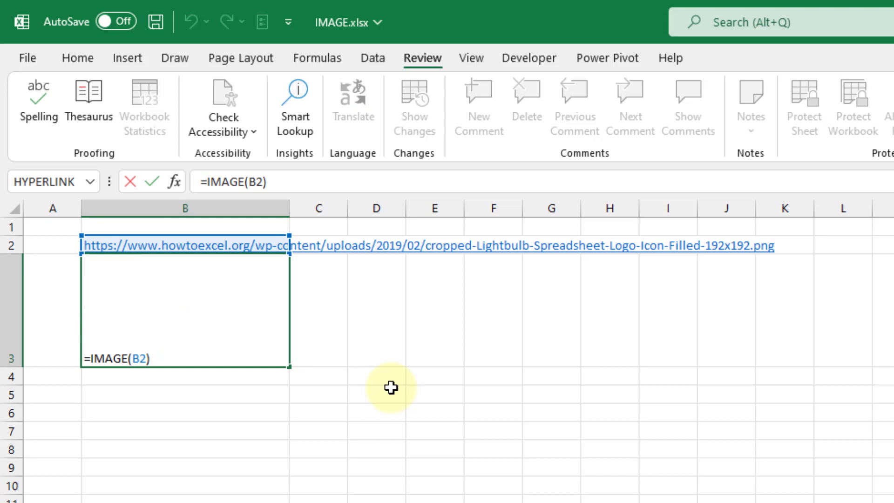
key("BackSpace")
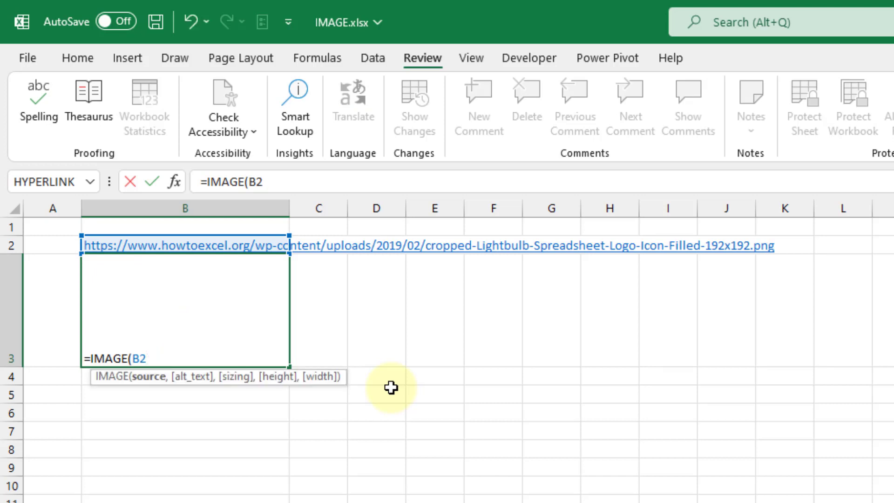
type(",")
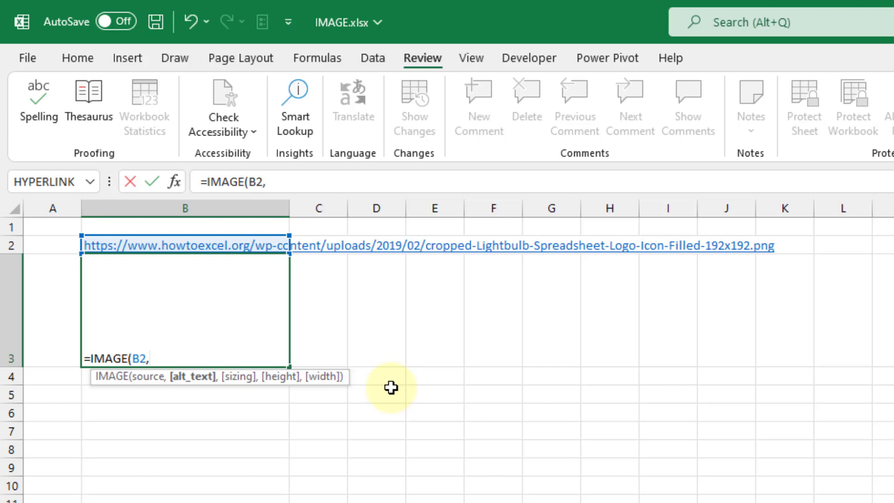
type("\"how to ex")
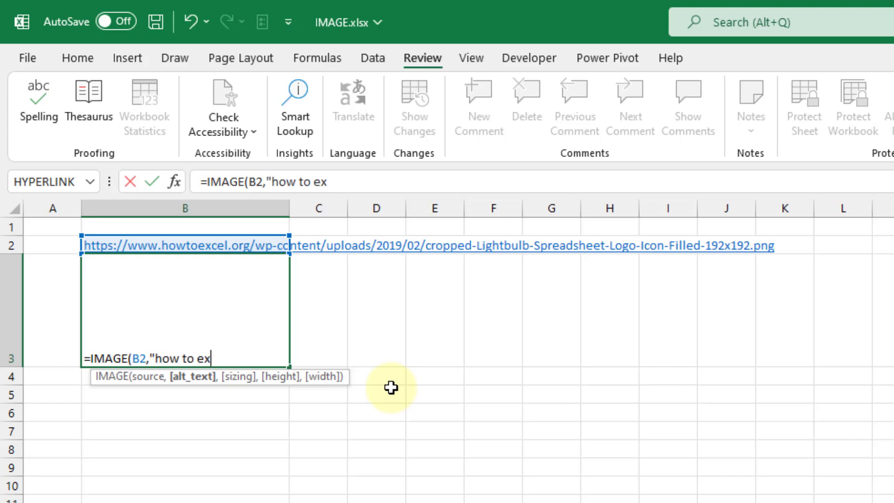
type("cel logo\")")
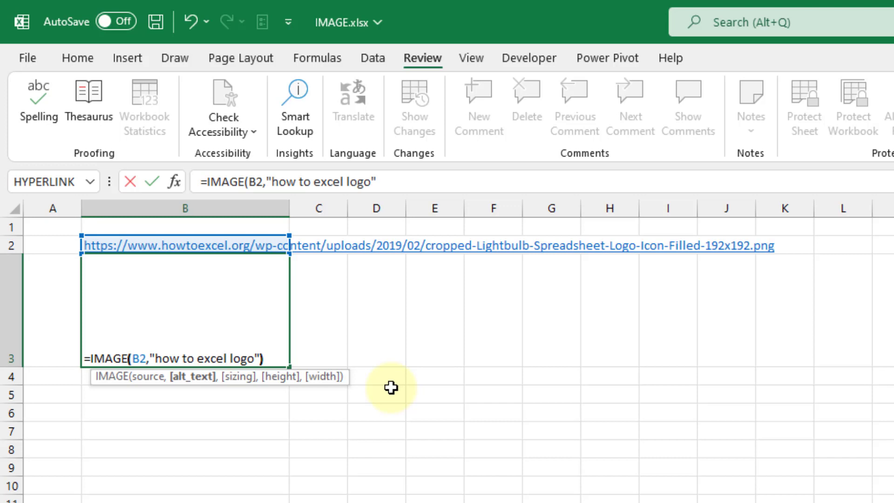
key("Return")
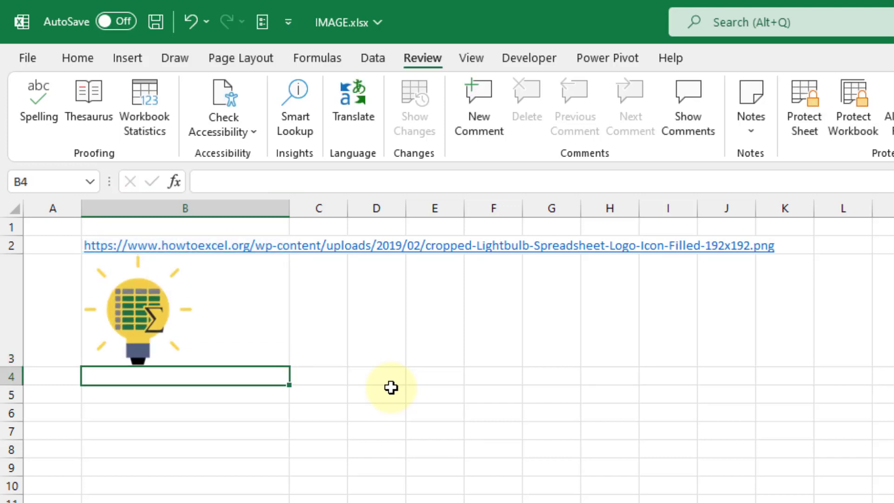
key("Up")
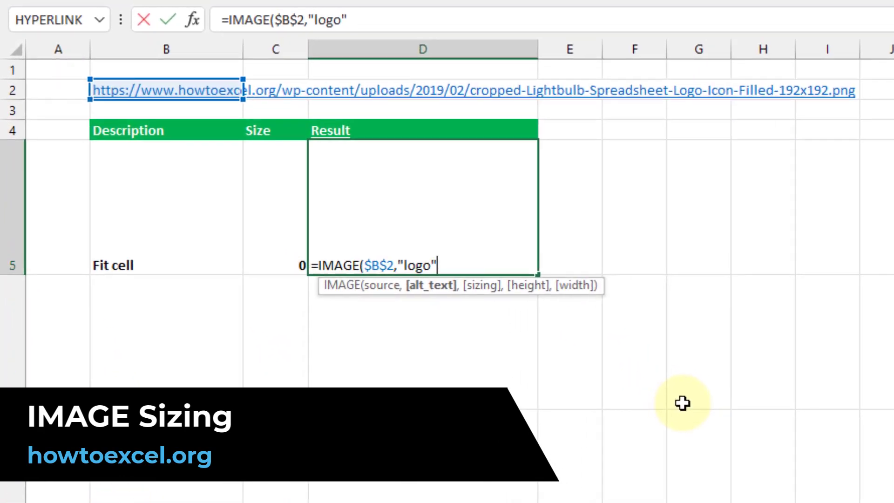
Complete the IMAGE formula in D5 with C5 as the sizing argument and fill it down through D8
type(",")
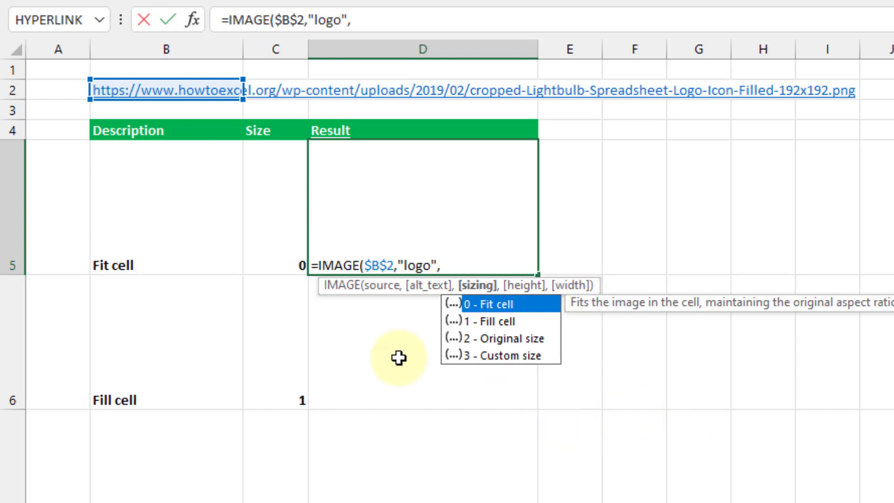
left_click(281, 235)
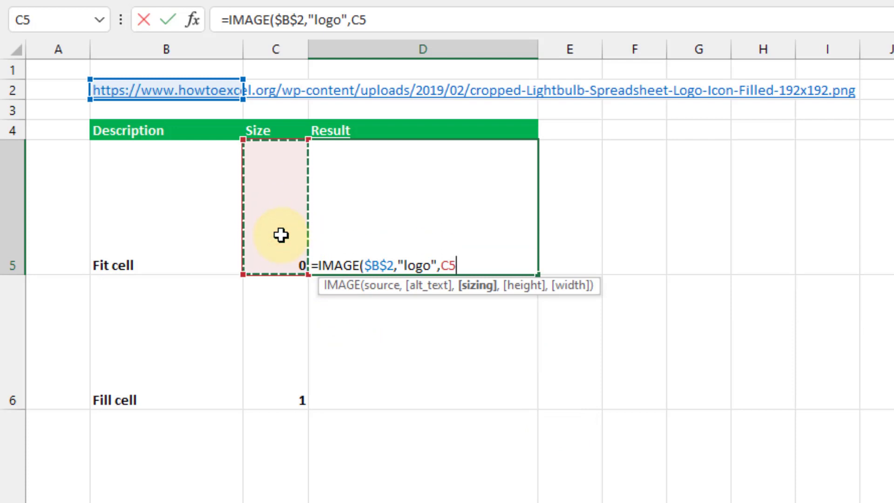
type(")")
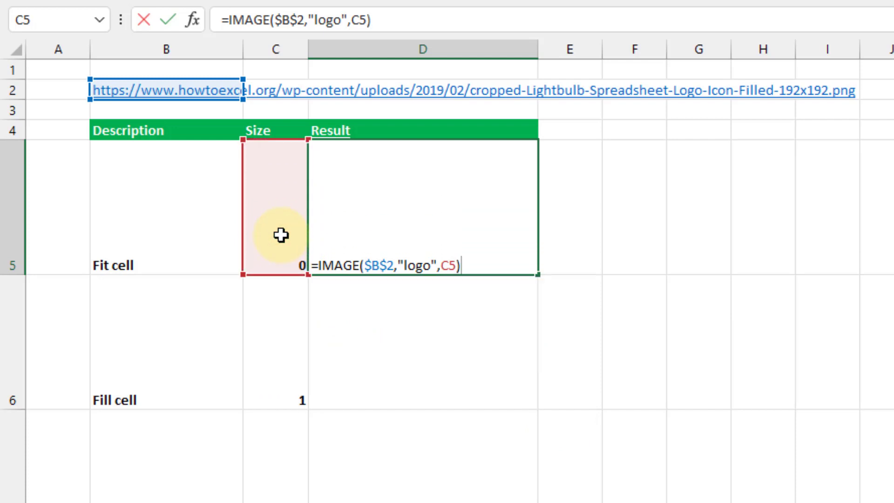
key("Return")
key("Up")
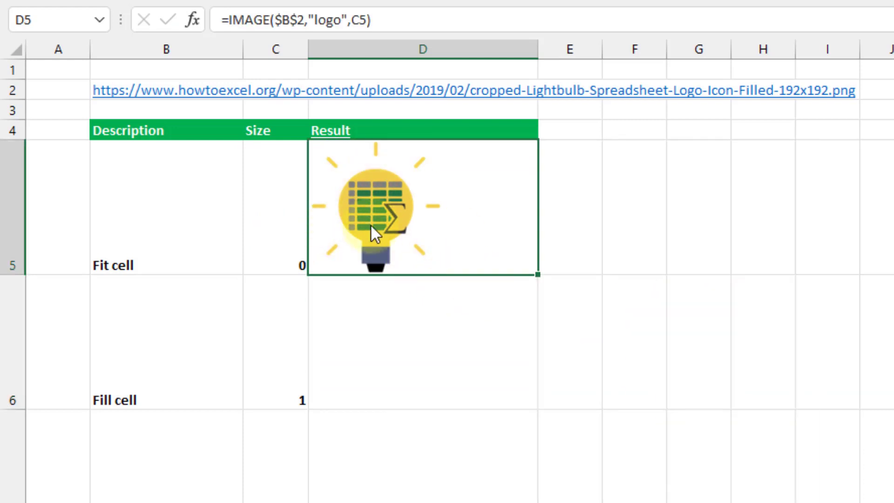
mouse_move(399, 210)
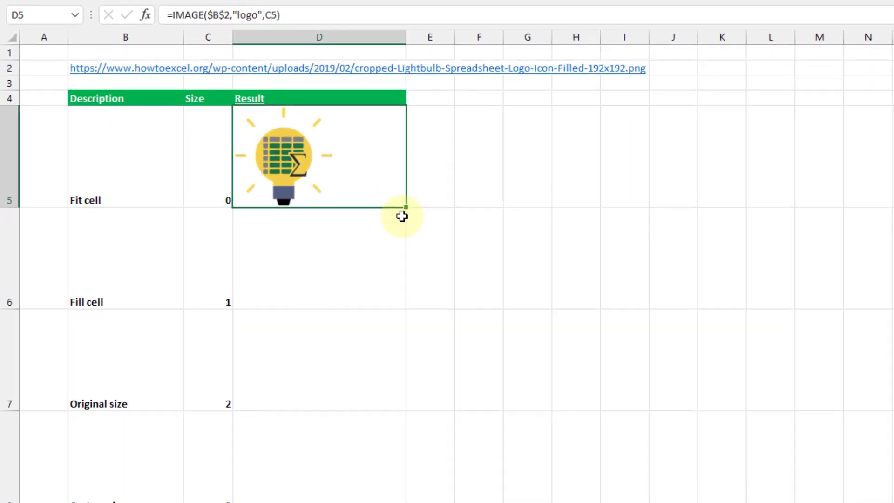
left_click_drag(378, 195, 372, 475)
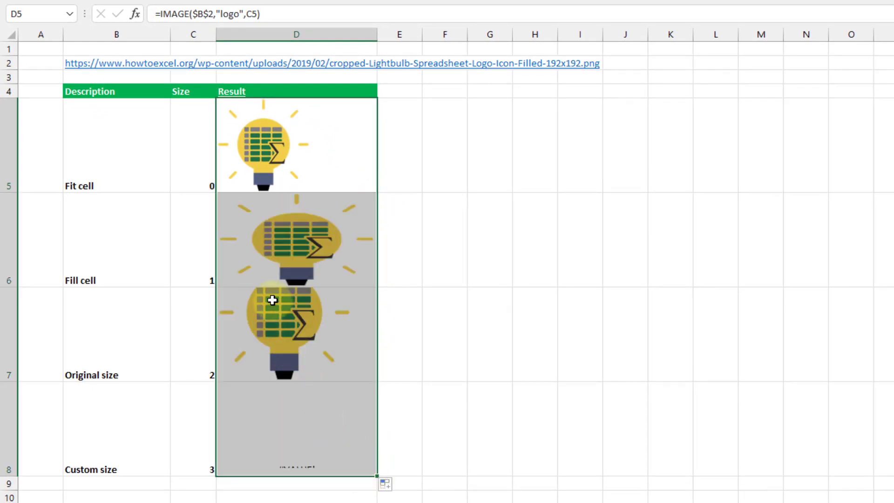
Examine the image results and size codes of the Fill cell and Original size rows
left_click(145, 252)
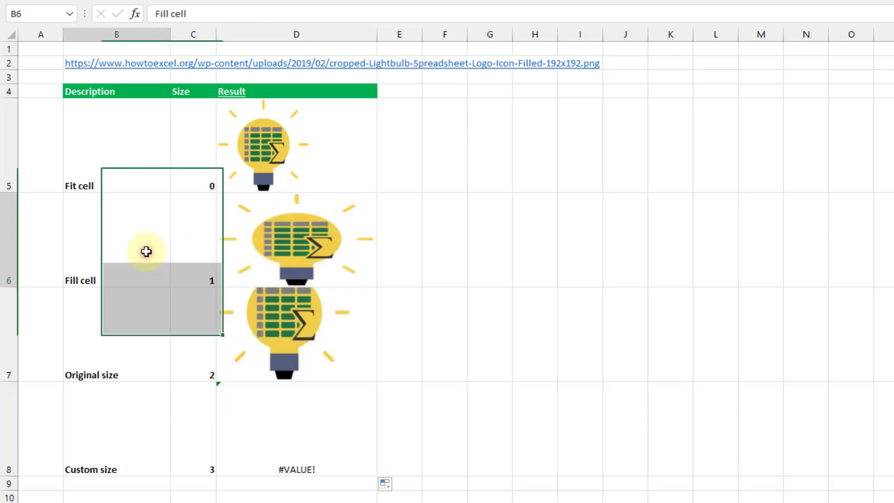
left_click(197, 250)
left_click(290, 256)
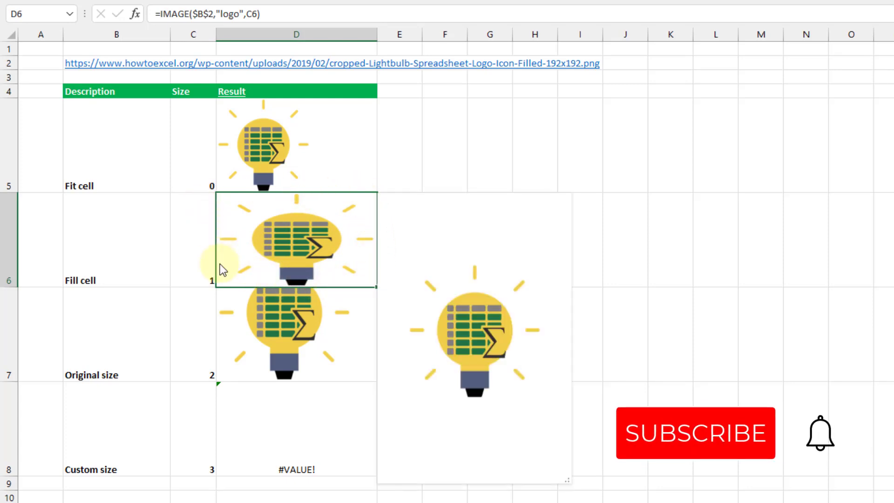
left_click(195, 336)
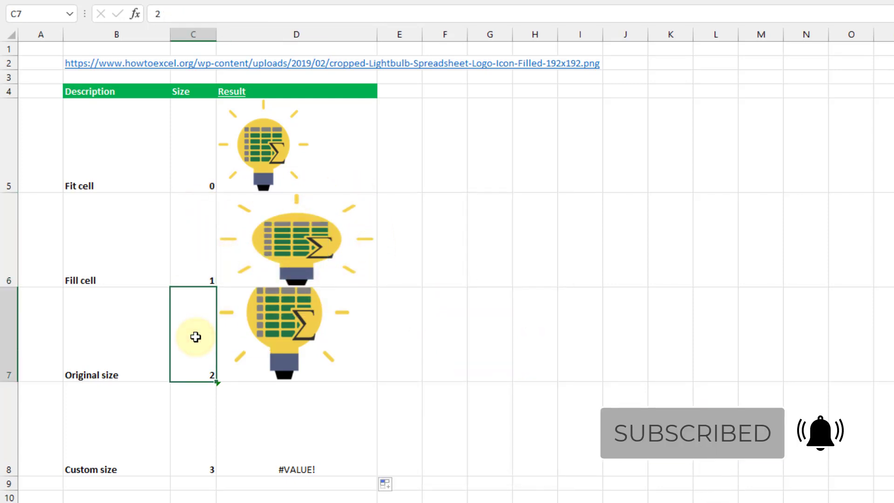
left_click(289, 335)
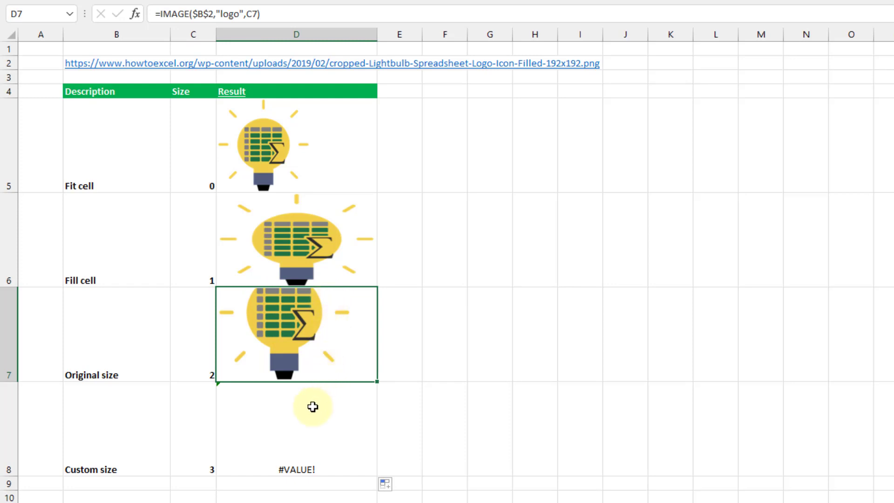
Add a height of 50 and a width of 50 to the Custom size row's IMAGE formula in D8
left_click(303, 418)
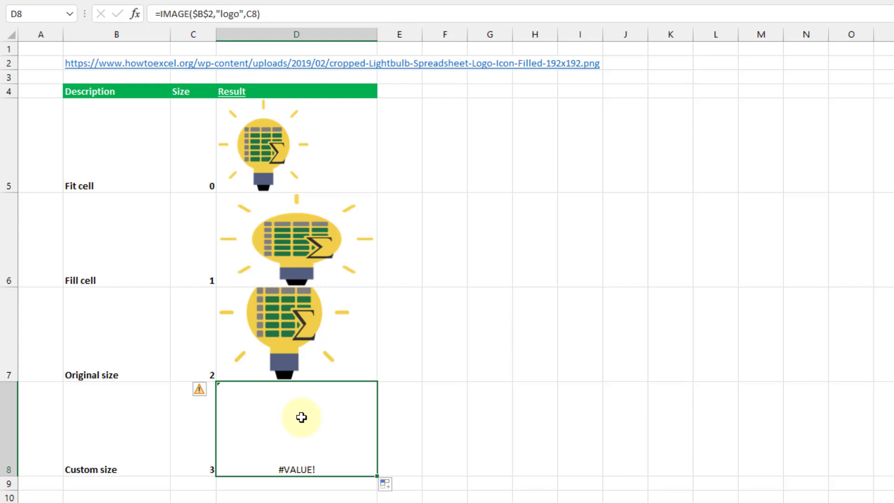
double_click(302, 417)
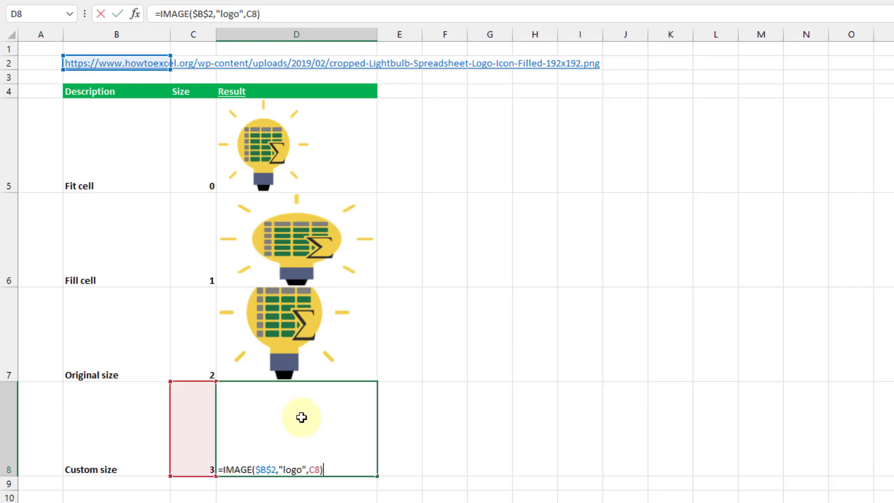
key("BackSpace")
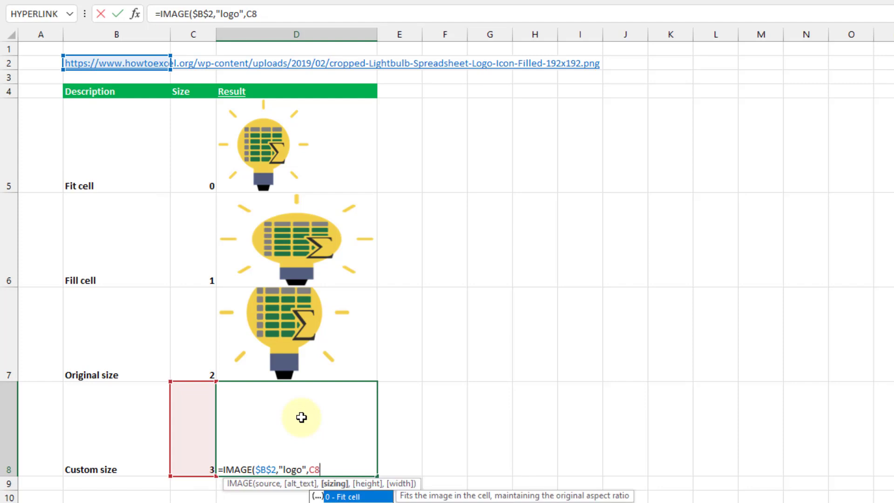
type(",")
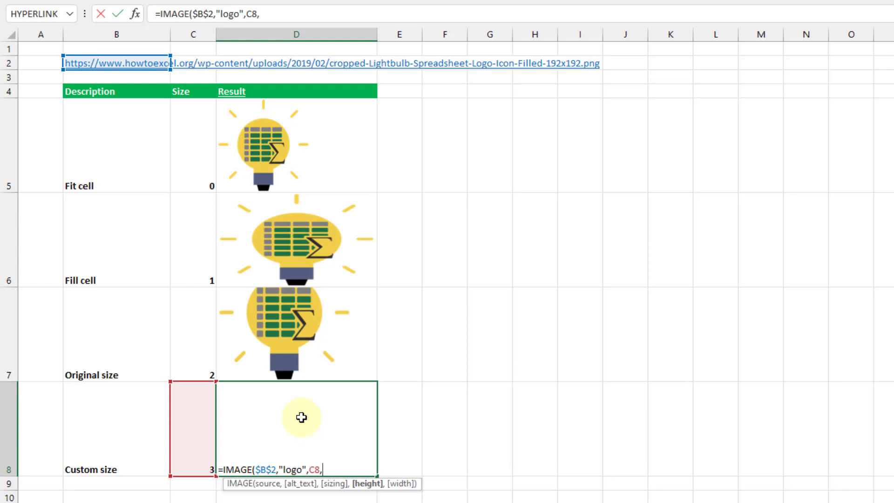
type("50")
type(",50")
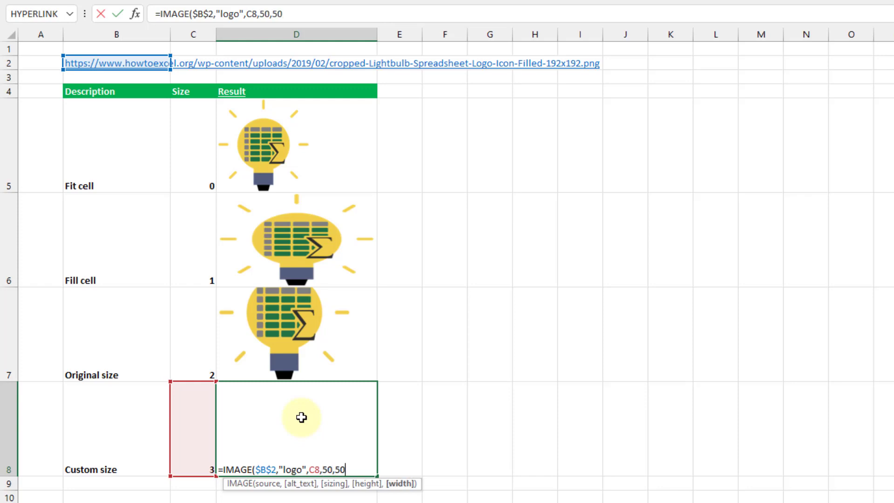
type(")")
key("Return")
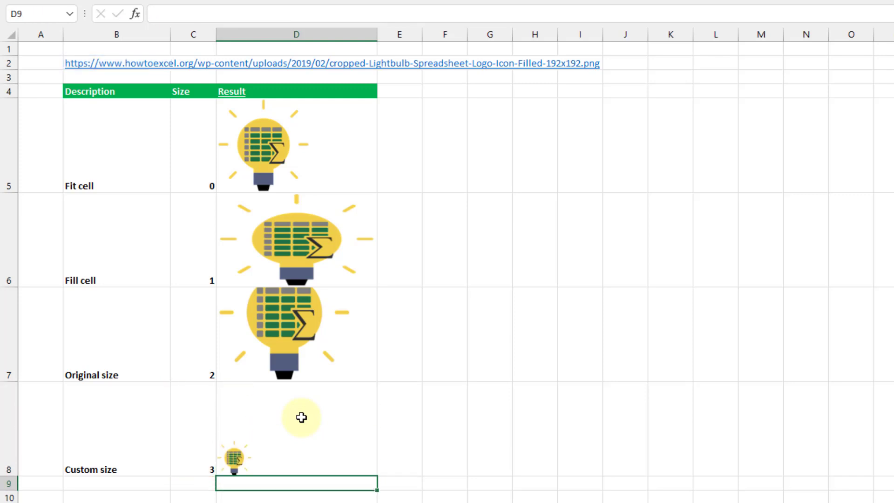
Set the width argument of the IMAGE formula in D8 to 100
left_click(301, 418)
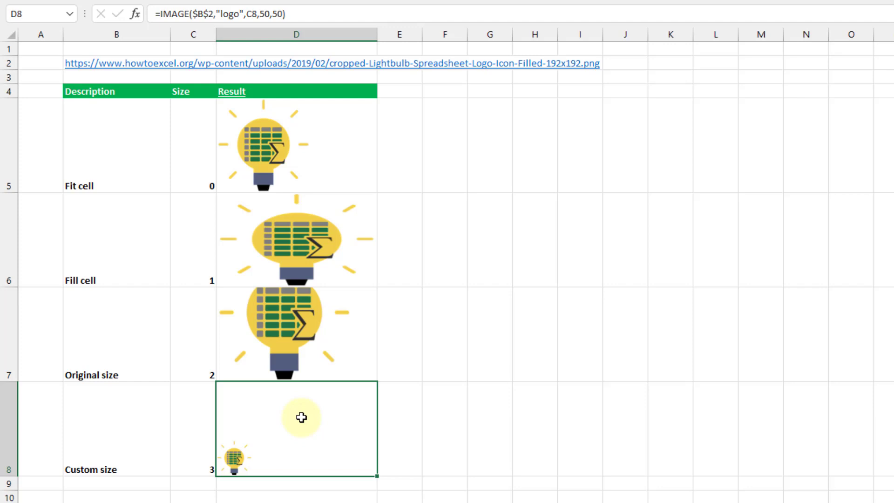
key("F2")
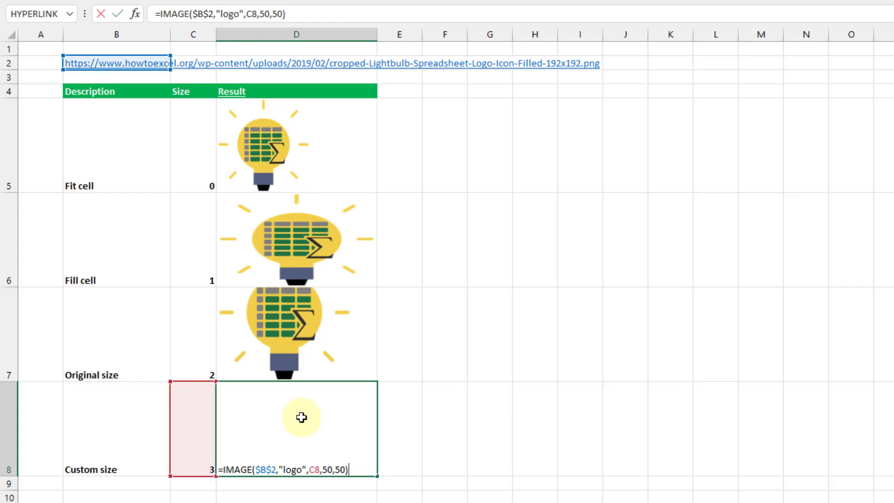
key("BackSpace")
key("BackSpace")
key("BackSpace")
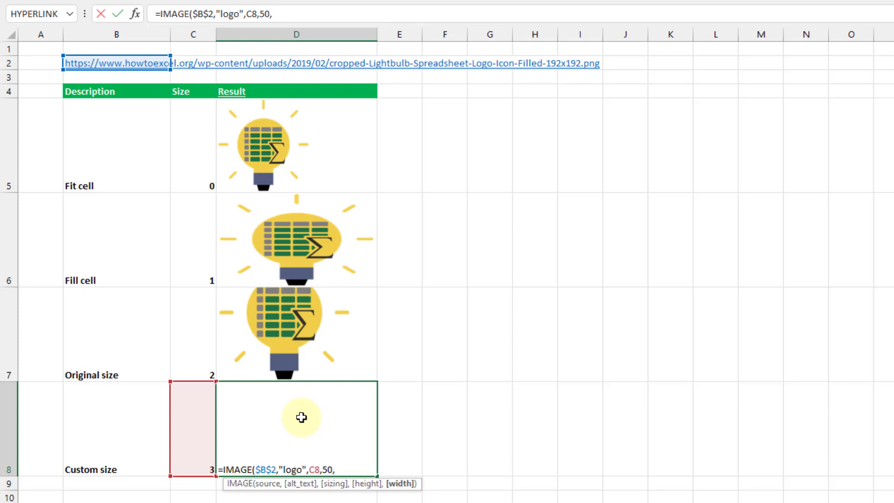
type("100")
type(")")
key("Return")
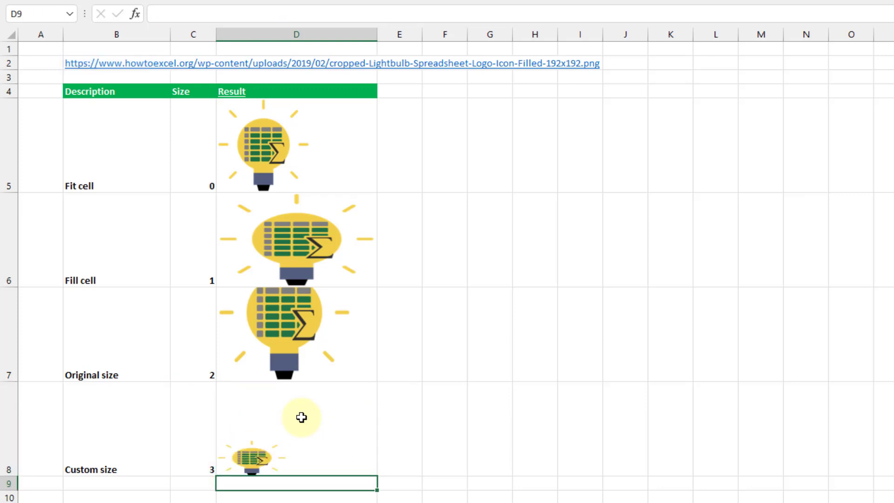
Examine the custom-sized image in D8 and the IMAGE results of the file-type table from JPG through PDF
left_click(301, 417)
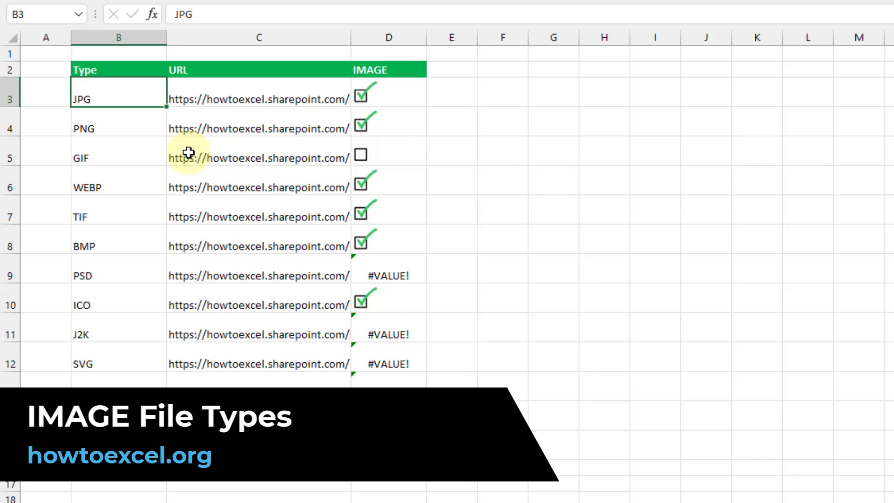
left_click(120, 118)
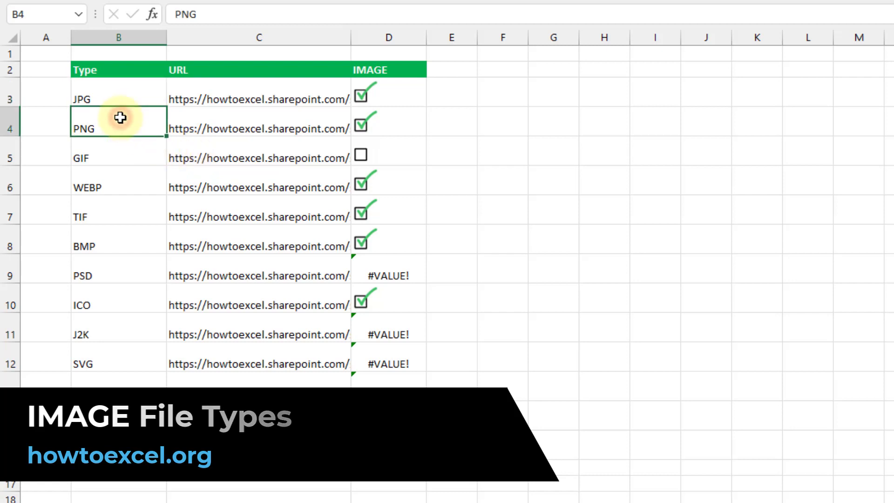
left_click(405, 127)
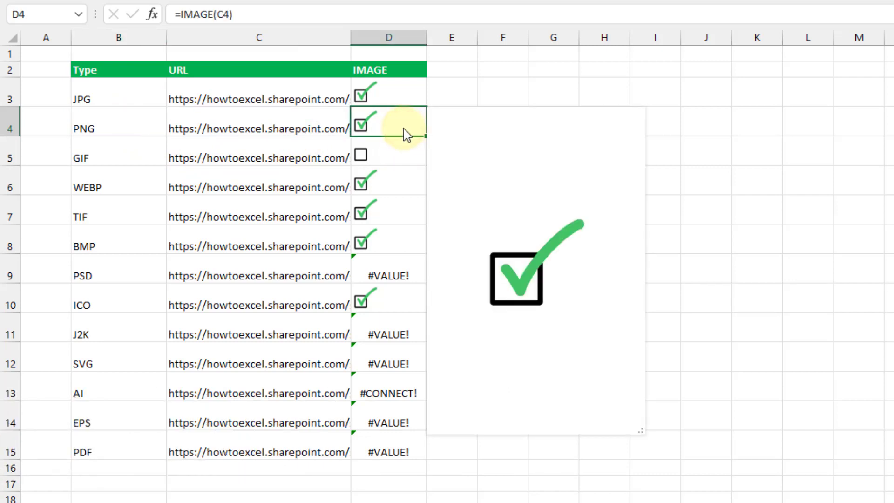
left_click(135, 97)
left_click(398, 101)
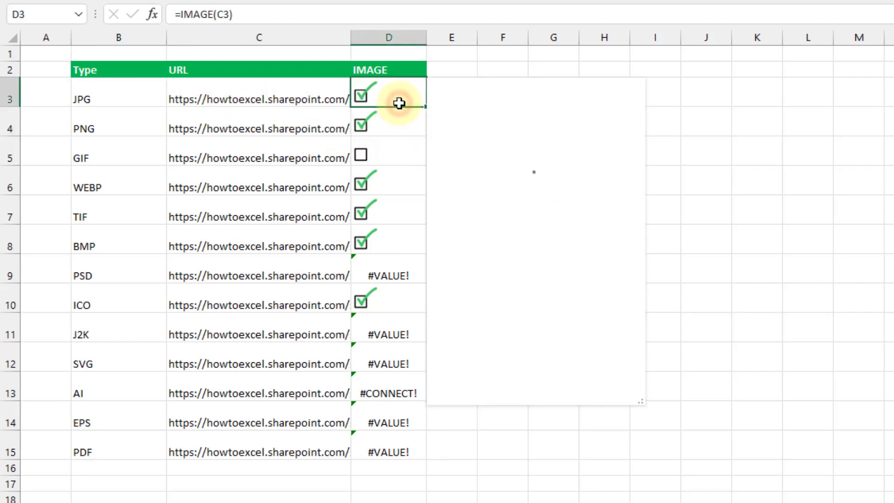
left_click(104, 153)
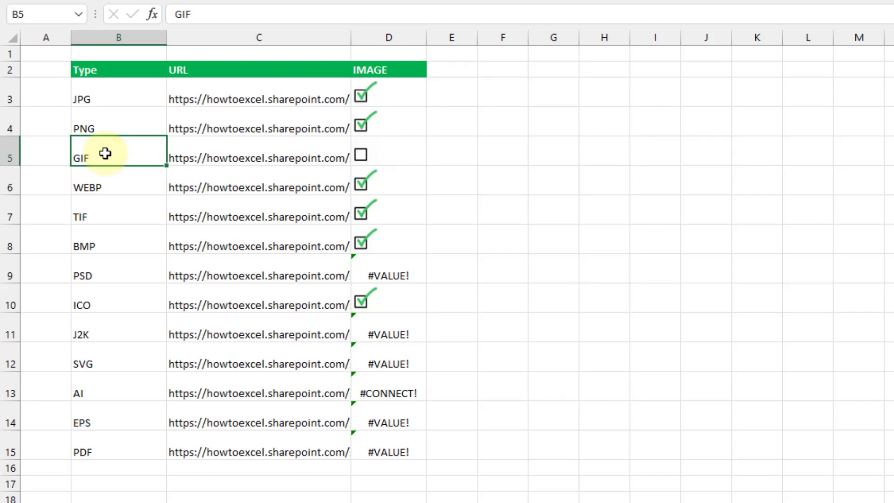
left_click(394, 159)
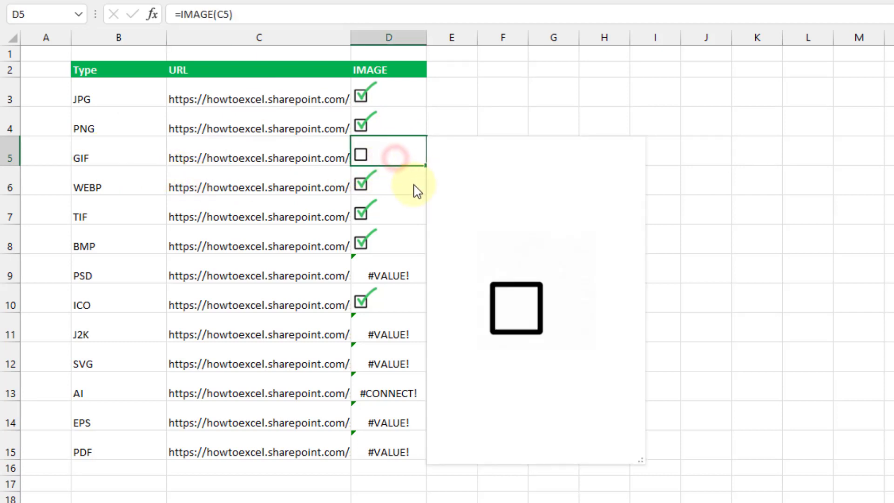
mouse_move(399, 208)
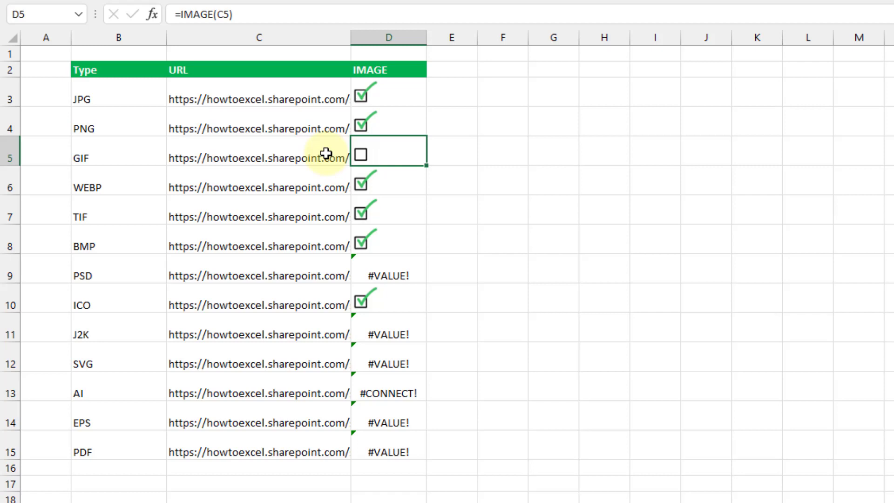
left_click(130, 178)
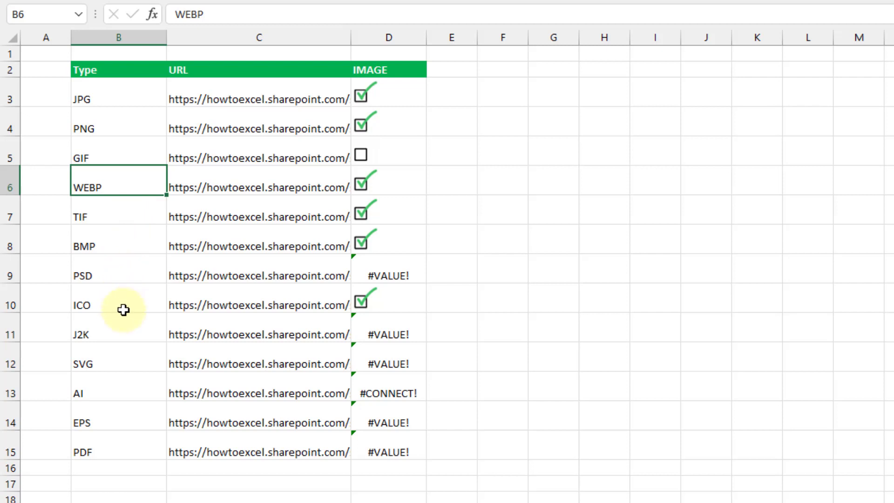
left_click(118, 363)
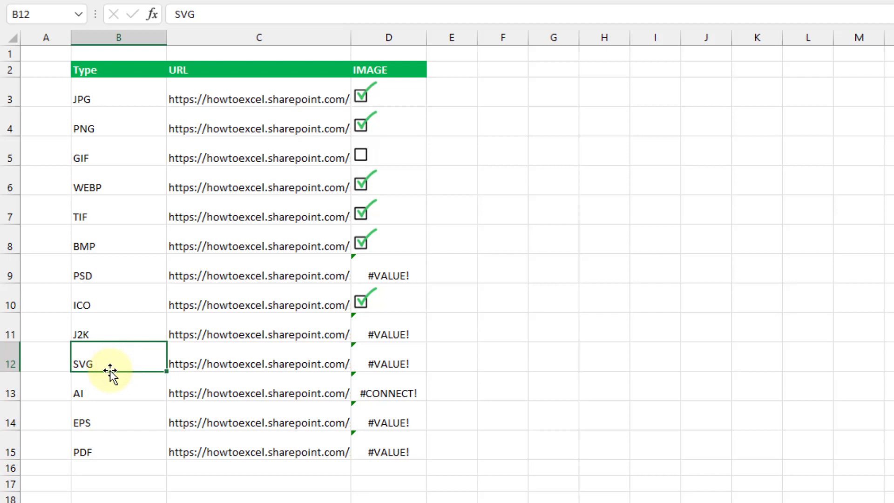
left_click(123, 442)
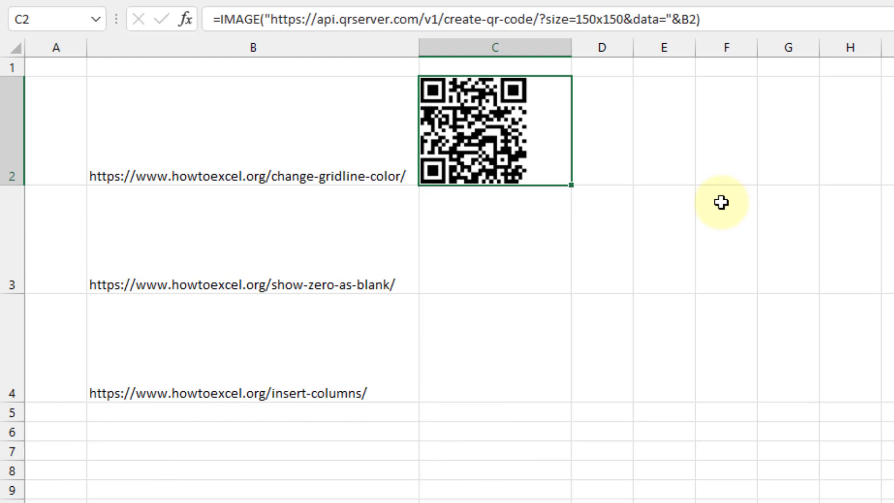
Review the QR code IMAGE formula in C2 and fill it down through C4 for the remaining URLs
key("F2")
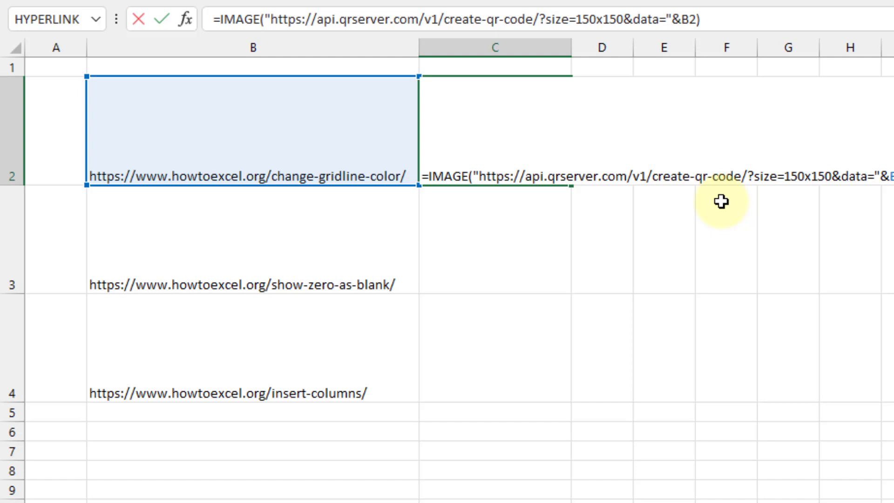
key("Return")
left_click(553, 153)
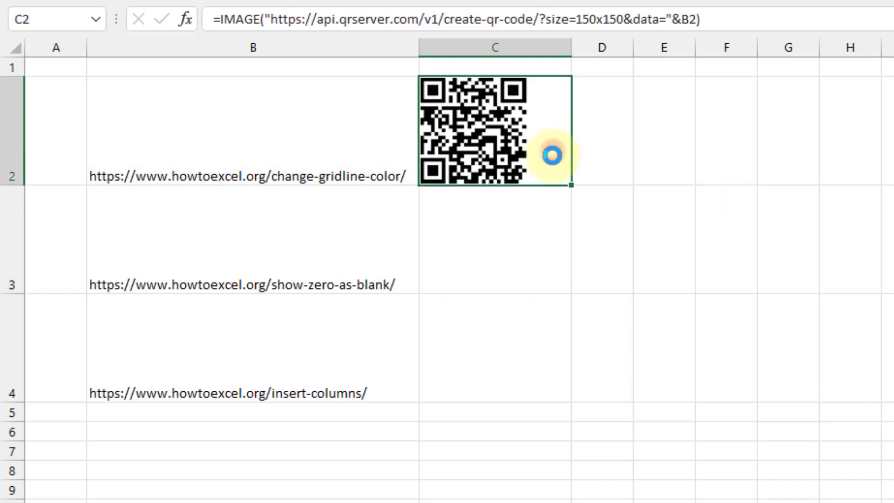
left_click(560, 194)
left_click(565, 154)
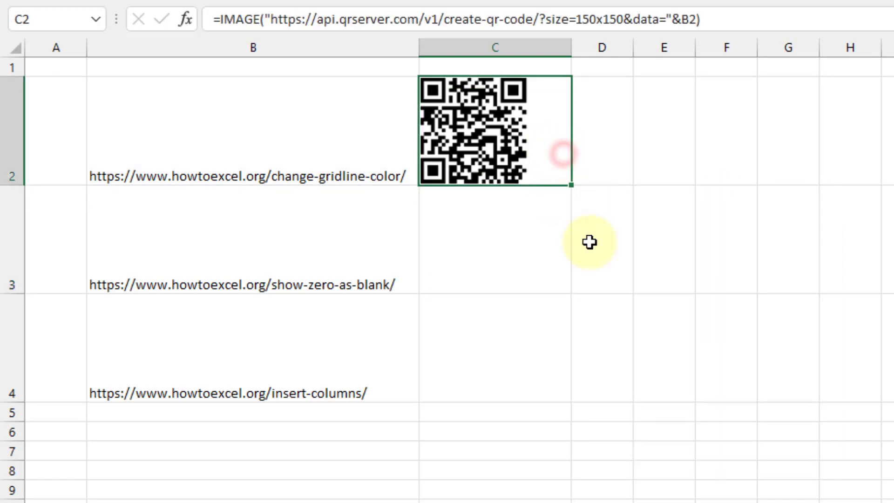
left_click_drag(572, 186, 549, 405)
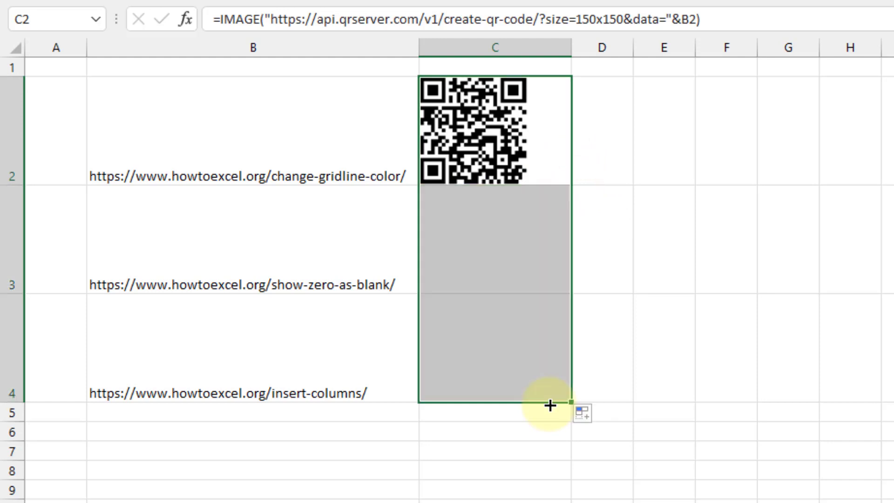
left_click(602, 244)
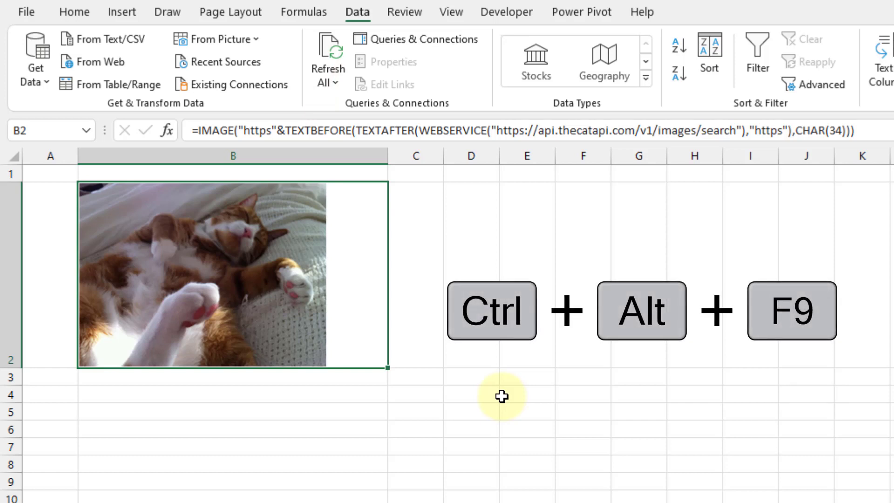
Force a full workbook recalculation three times to load new random cat pictures in B2
key("ctrl+alt+F9")
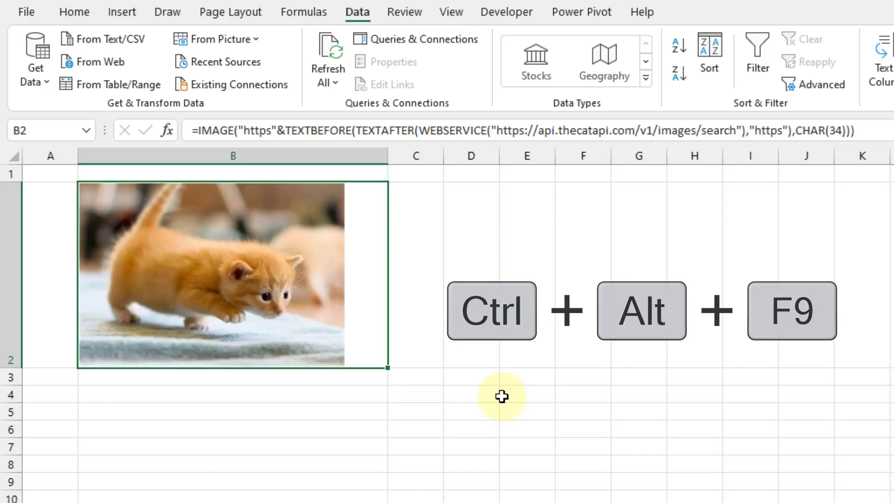
key("ctrl+alt+F9")
key("ctrl+alt+F9")
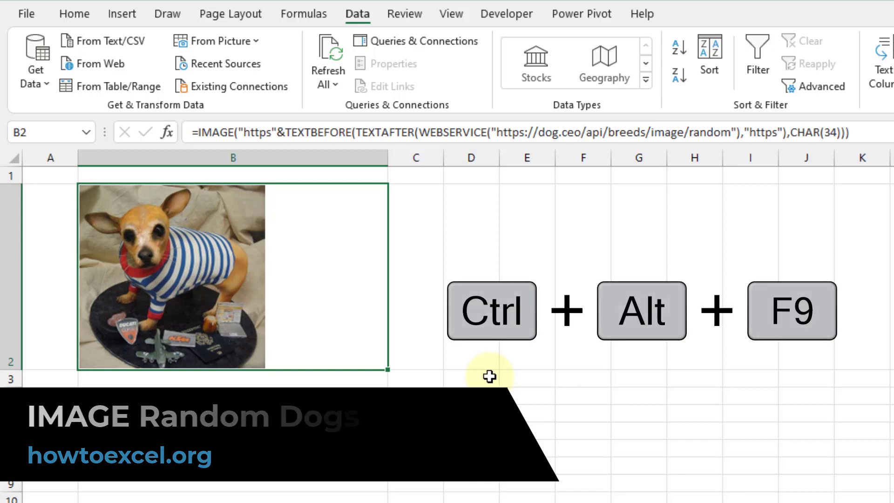
Force a full workbook recalculation twice to load new random dog pictures in B2
key("ctrl+alt+F9")
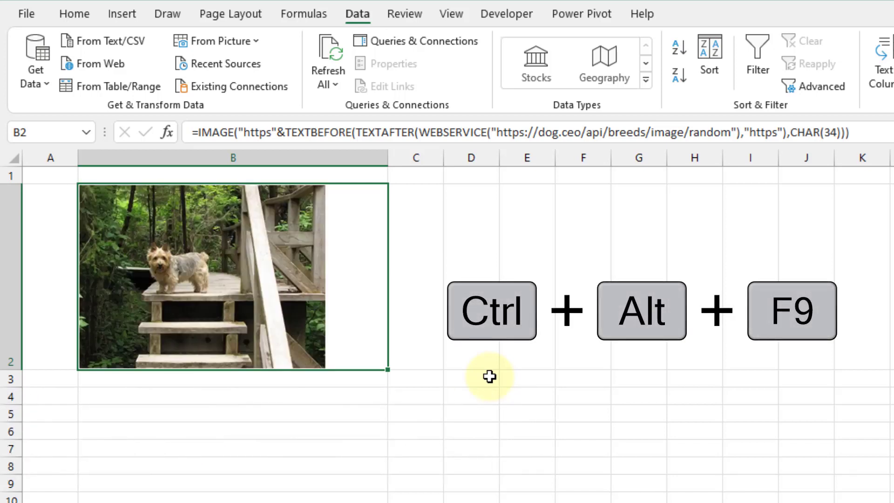
key("ctrl+alt+F9")
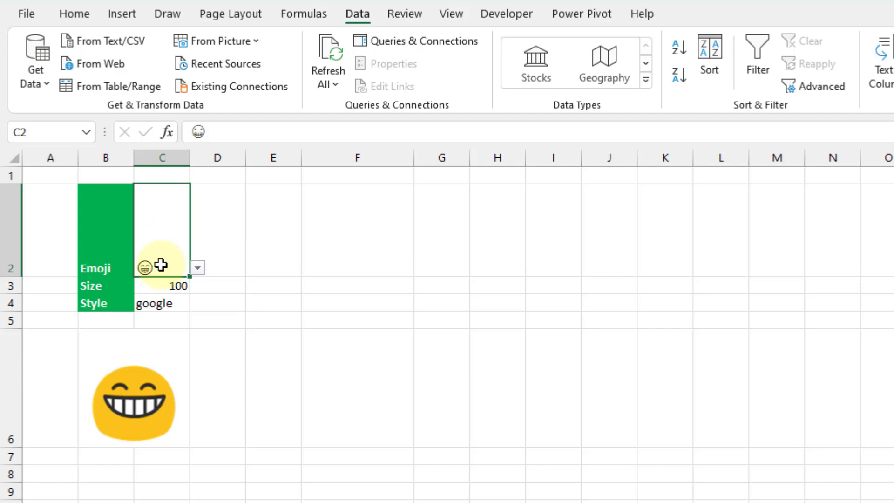
Check the emoji IMAGE formula in B6 and set the emoji in C2 to the open-mouthed smiling face
left_click(168, 376)
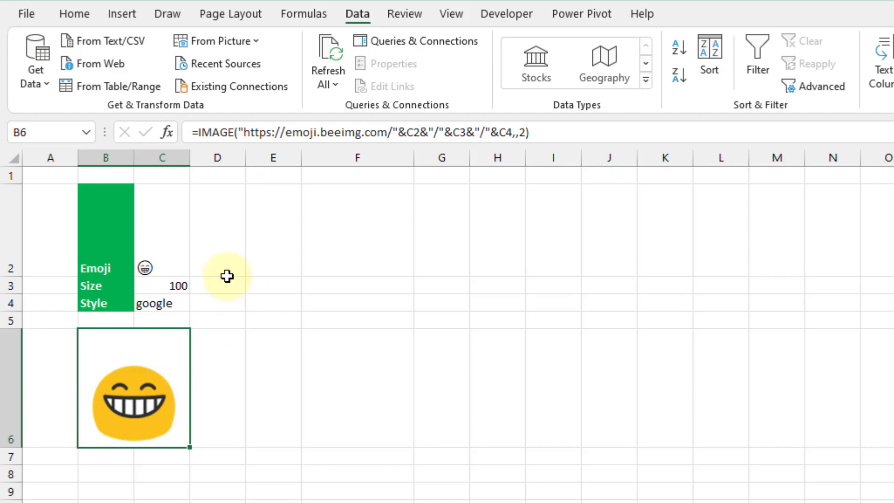
left_click(175, 237)
left_click(199, 267)
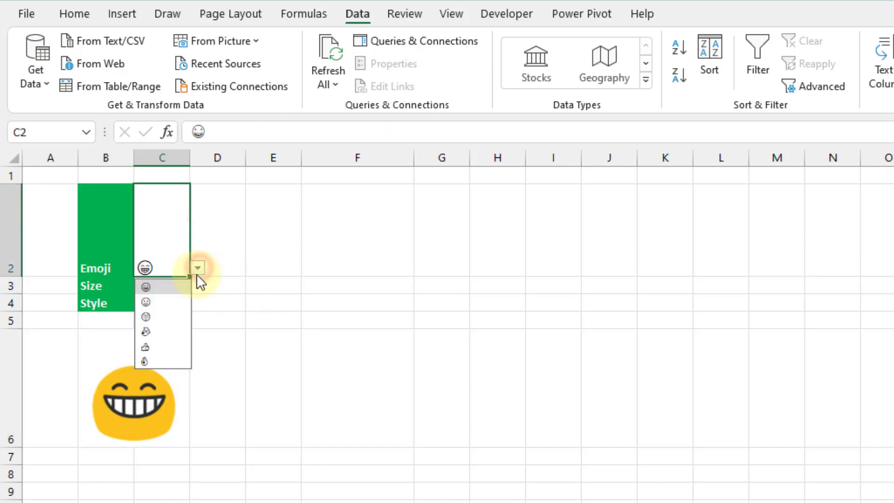
left_click(175, 300)
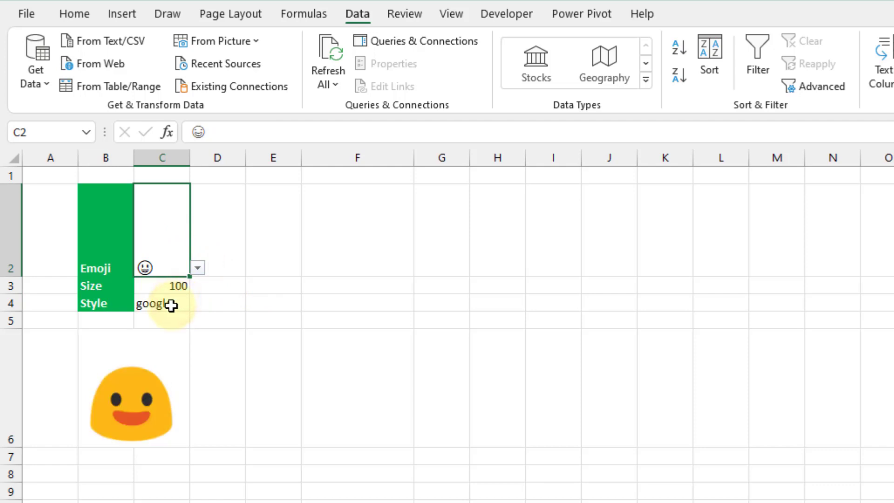
Change the emoji style in C4 to microsoft and finally to apple
left_click(175, 299)
left_click(199, 303)
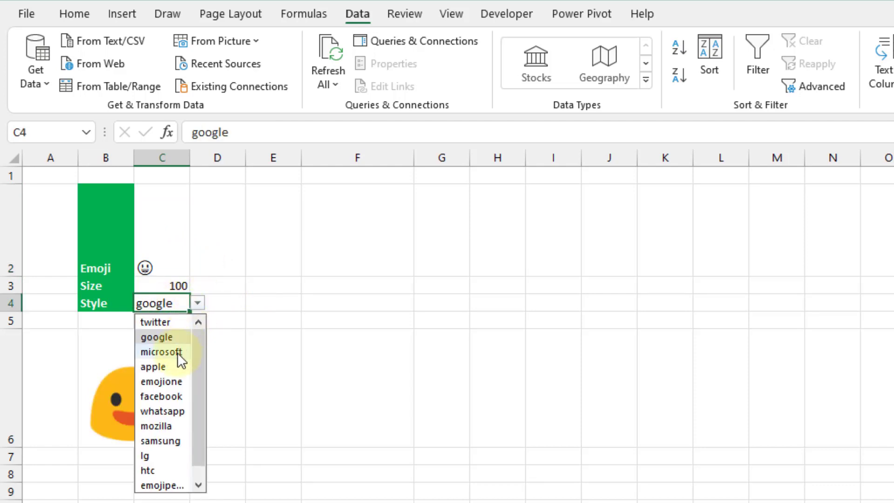
left_click(161, 352)
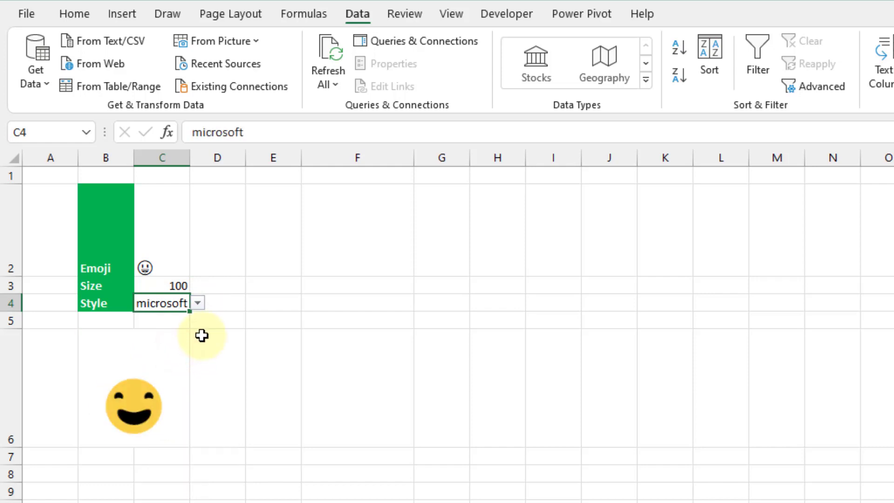
left_click(199, 303)
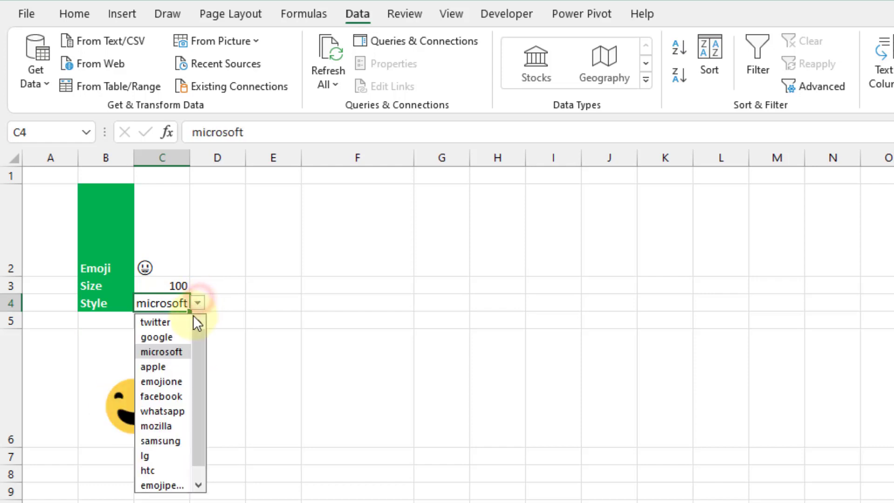
left_click(173, 365)
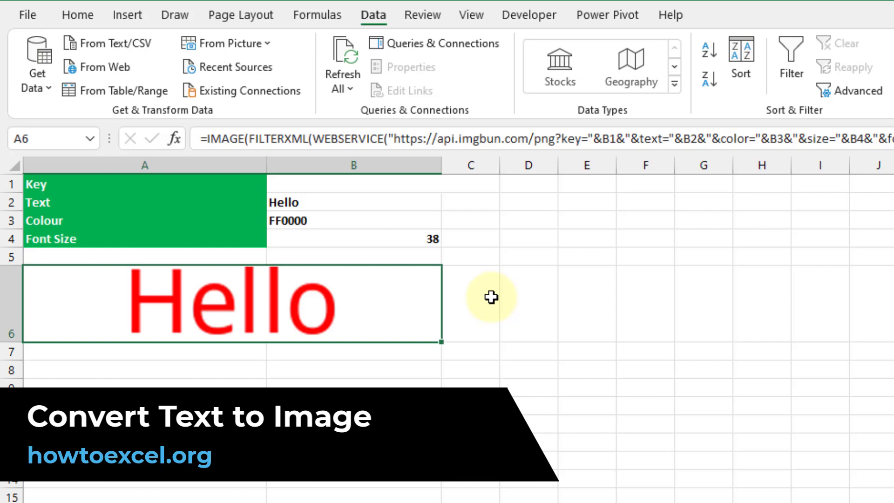
Replace the text in B2 of the text-to-image sheet with "how to excel"
left_click(350, 202)
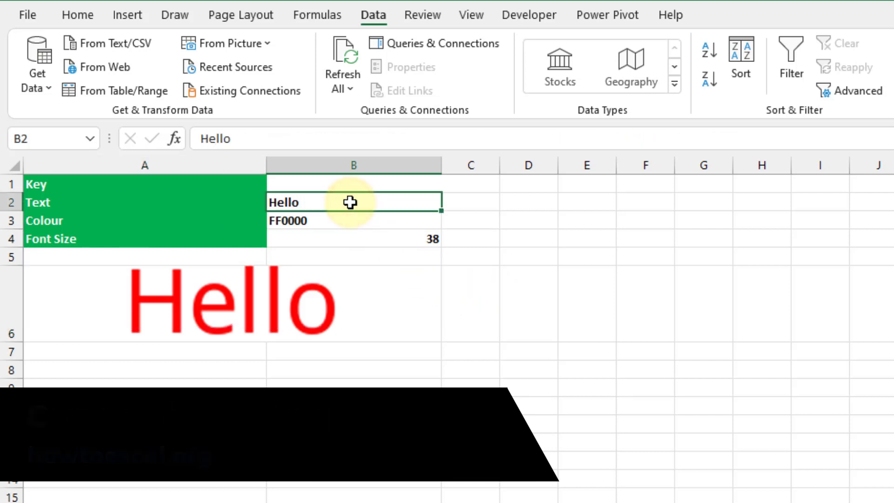
type("how to excel")
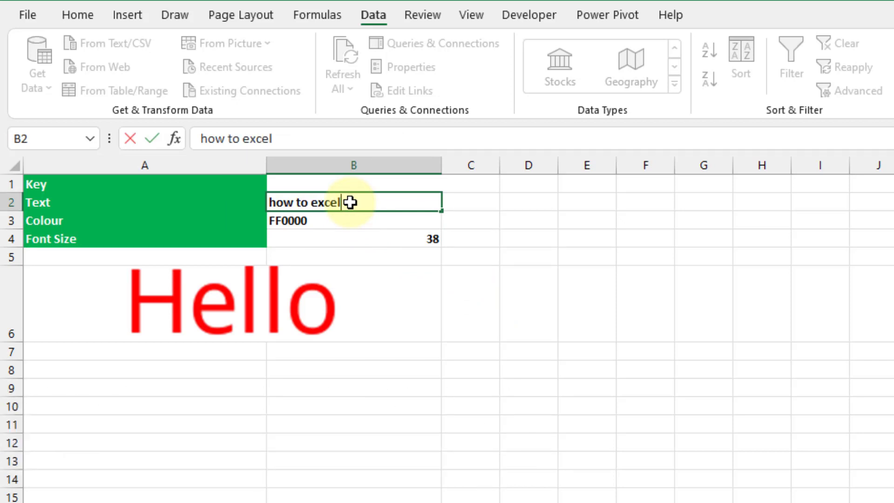
key("Return")
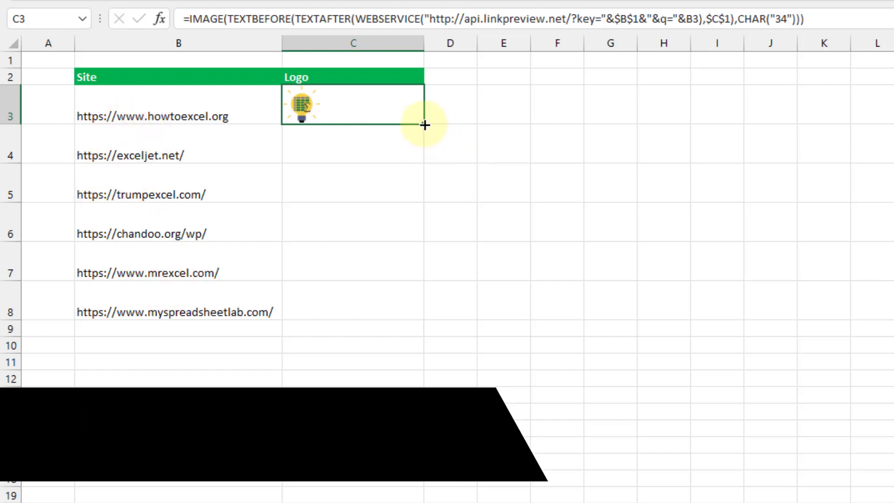
Fill the logo IMAGE formula in C3 down through C8 for all listed sites
left_click_drag(424, 124, 414, 313)
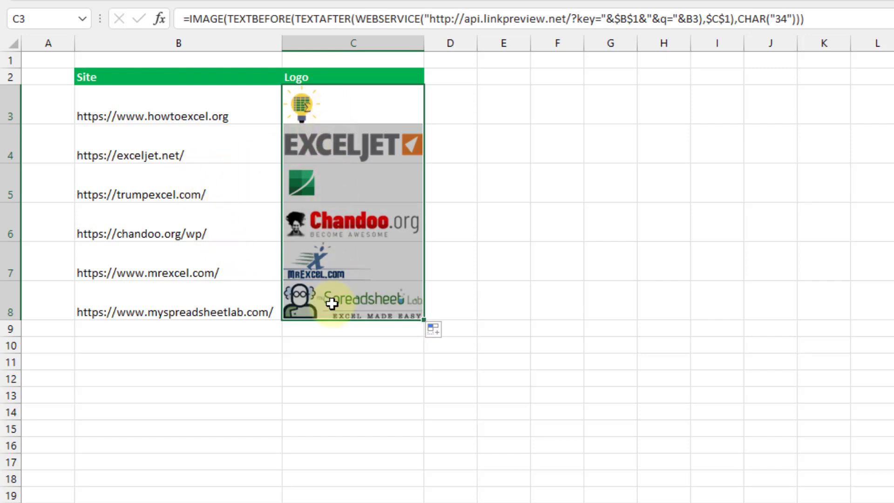
mouse_move(332, 304)
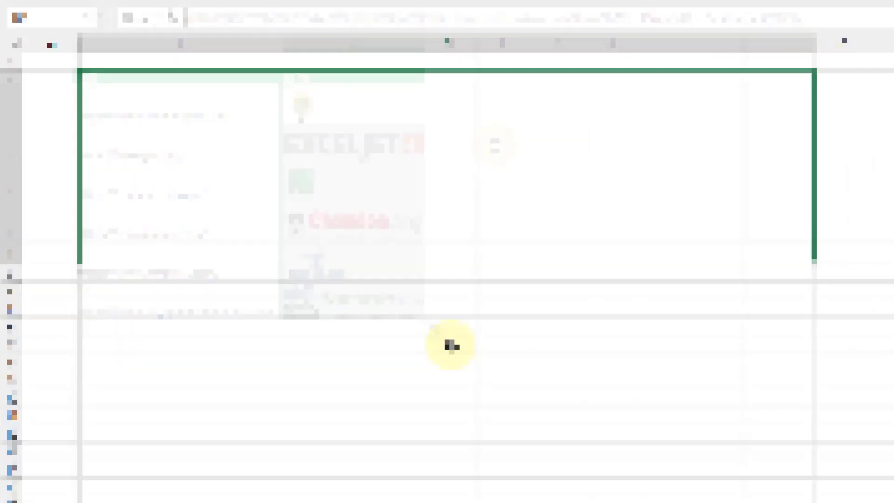
Start an IMAGE formula in the enlarged cell B2 of the blank sheet
type("=ima")
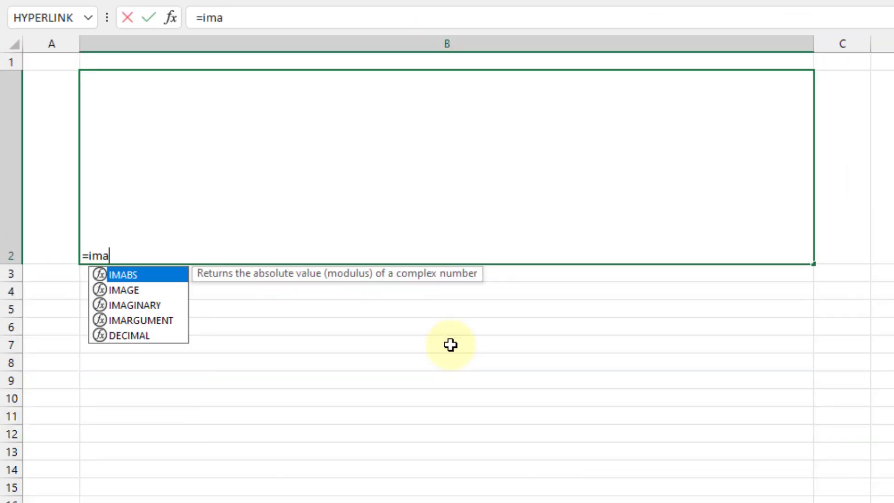